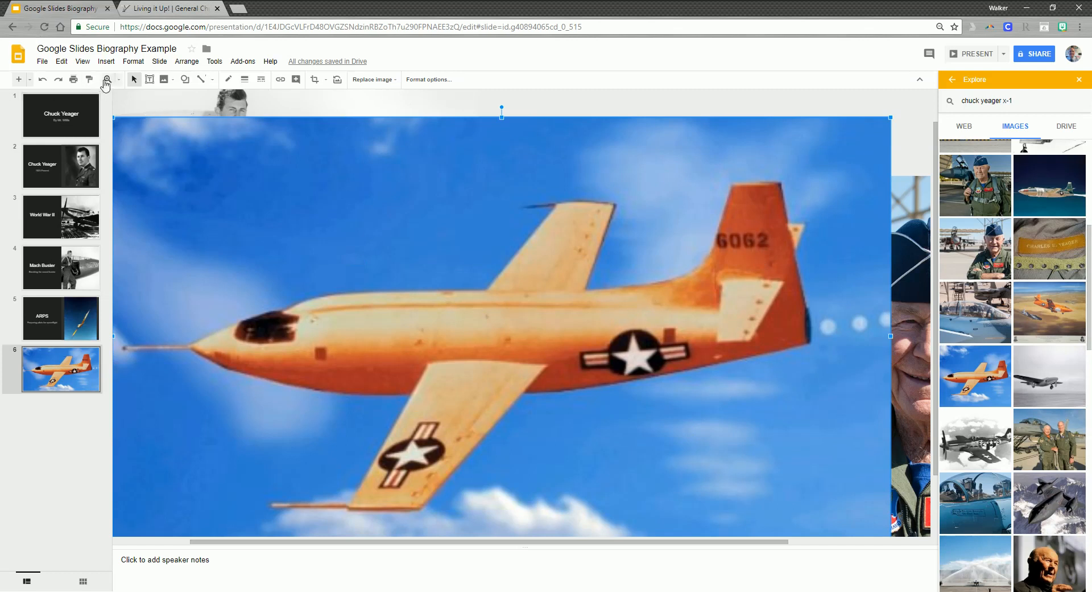
Set the slide zoom to 100% and send the orange airplane image to the back of the slide.
left_click(118, 80)
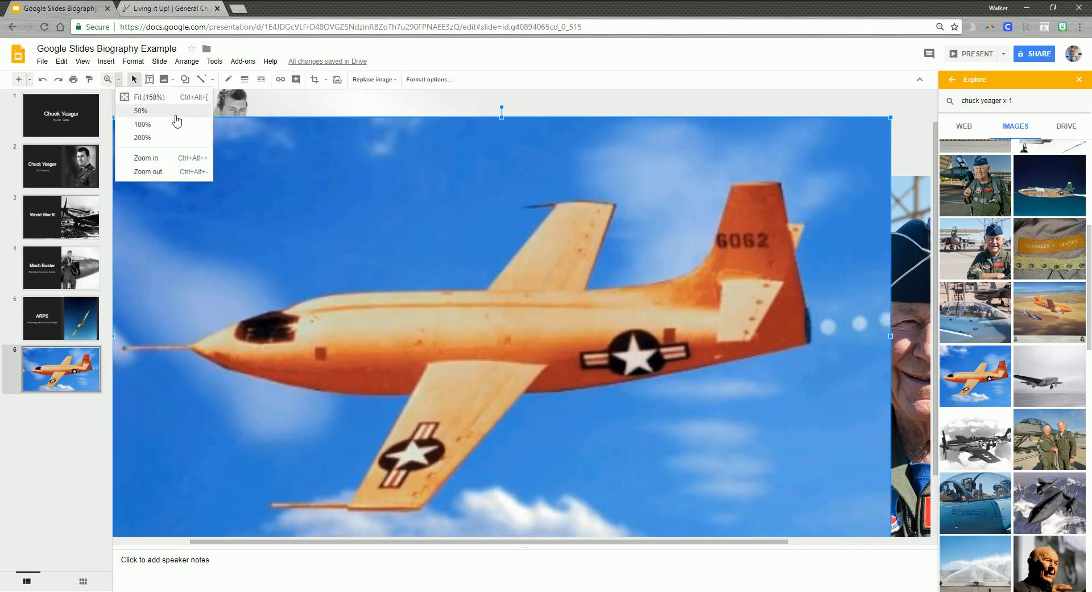
left_click(155, 130)
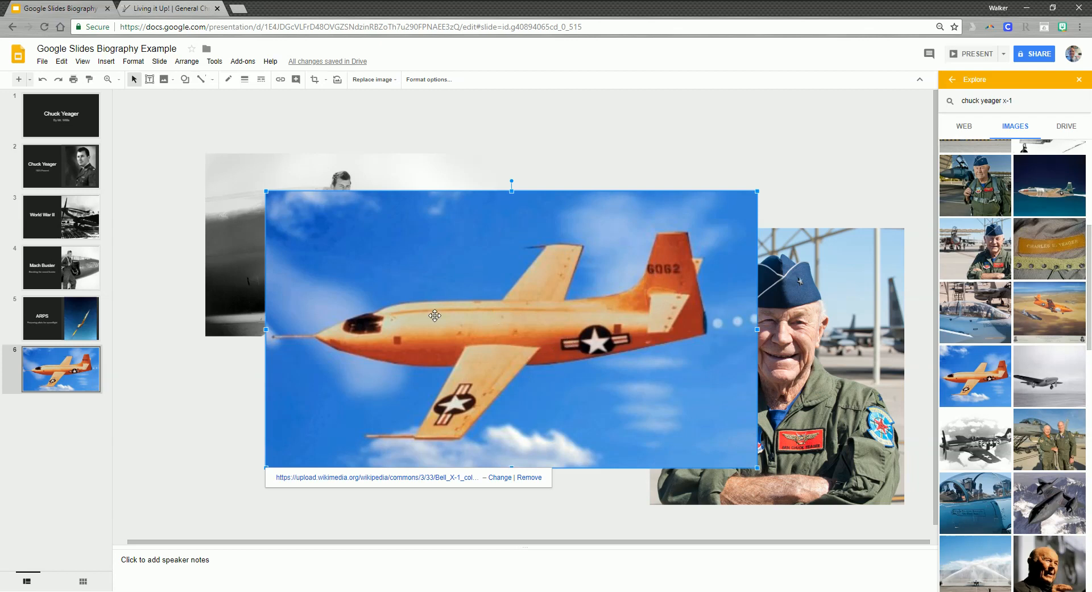
right_click(493, 302)
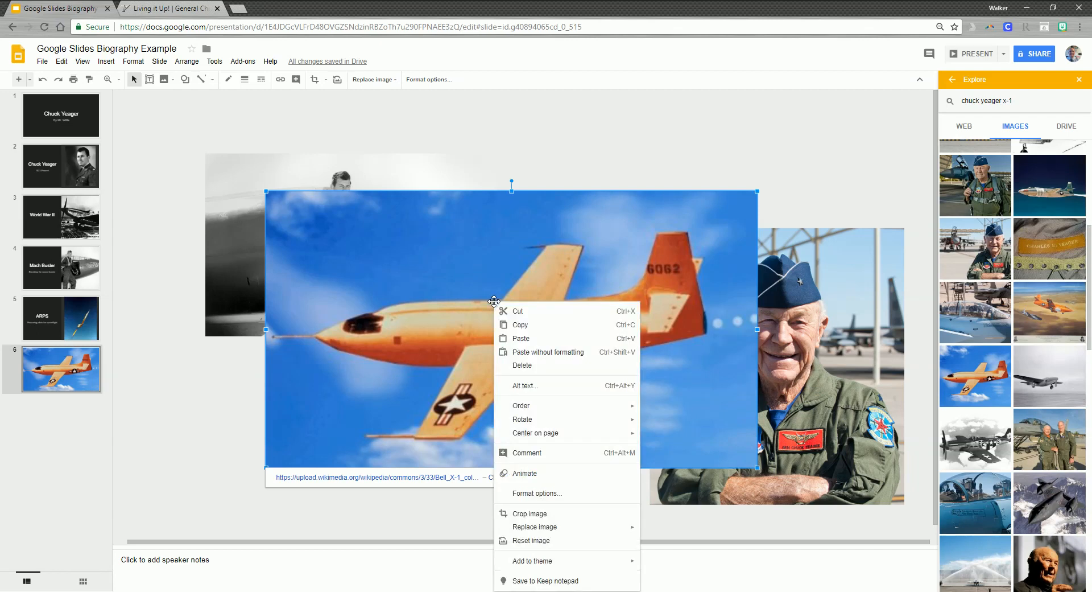
mouse_move(526, 406)
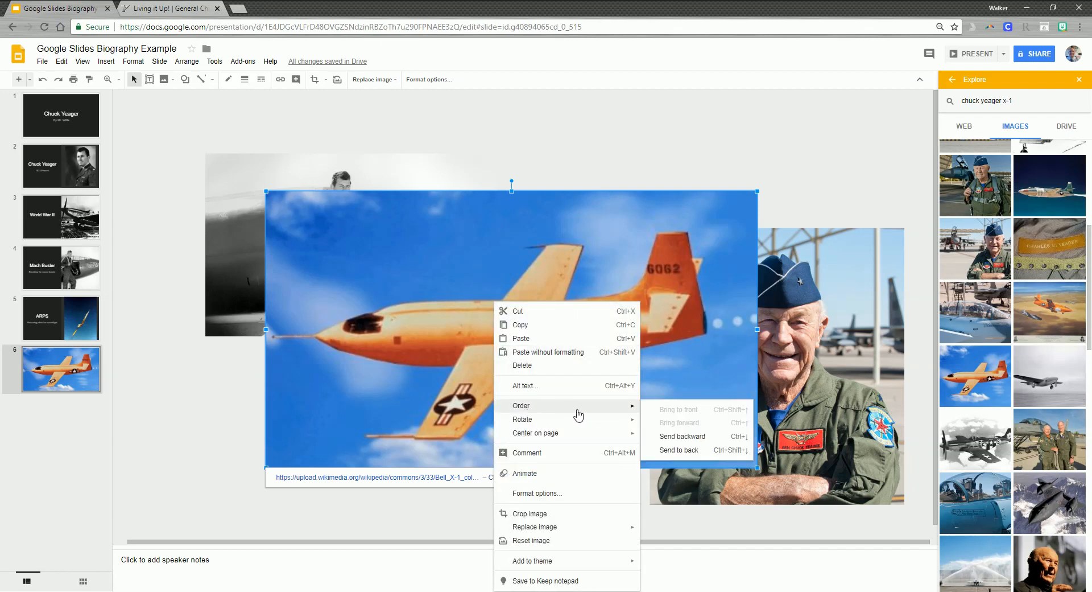
left_click(677, 454)
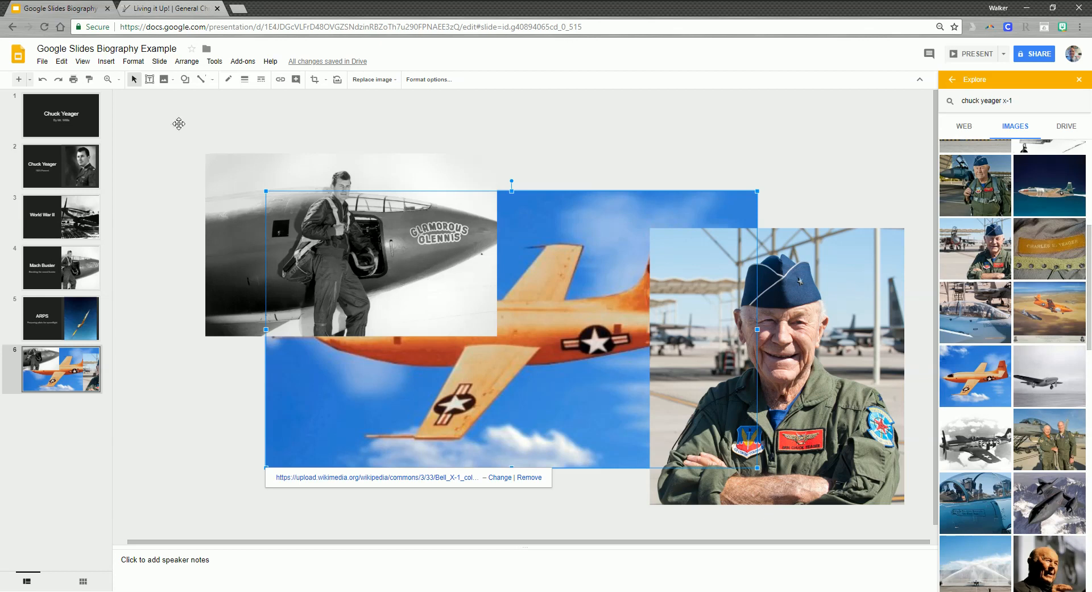
Place the black-and-white pilot photo in the airplane image's lower-left corner and the color portrait along its right side, aligned with its height.
left_click(226, 178)
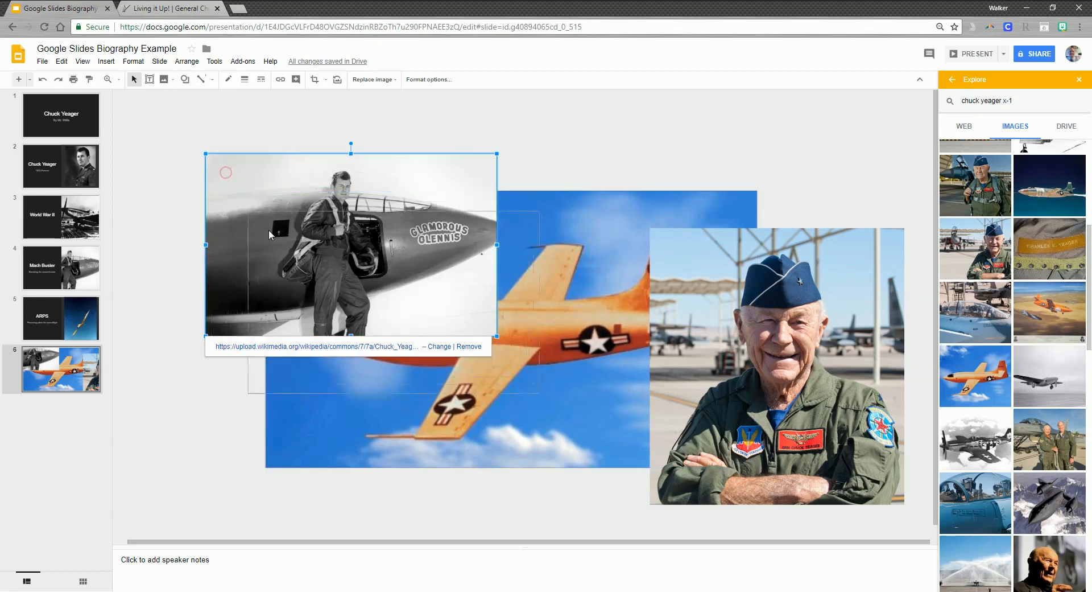
left_click_drag(285, 292, 347, 410)
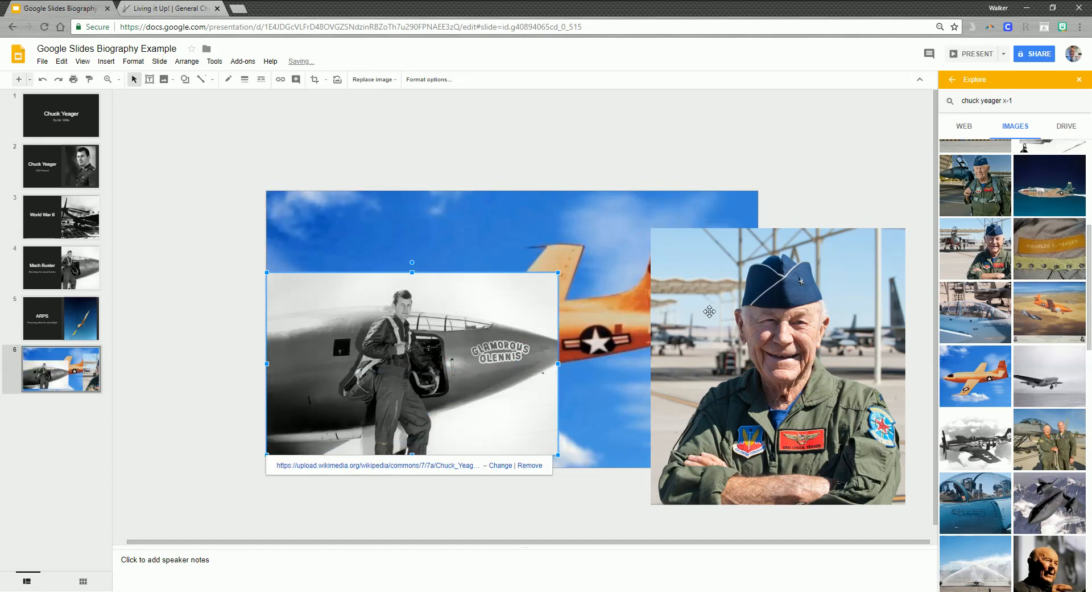
left_click_drag(710, 312, 555, 278)
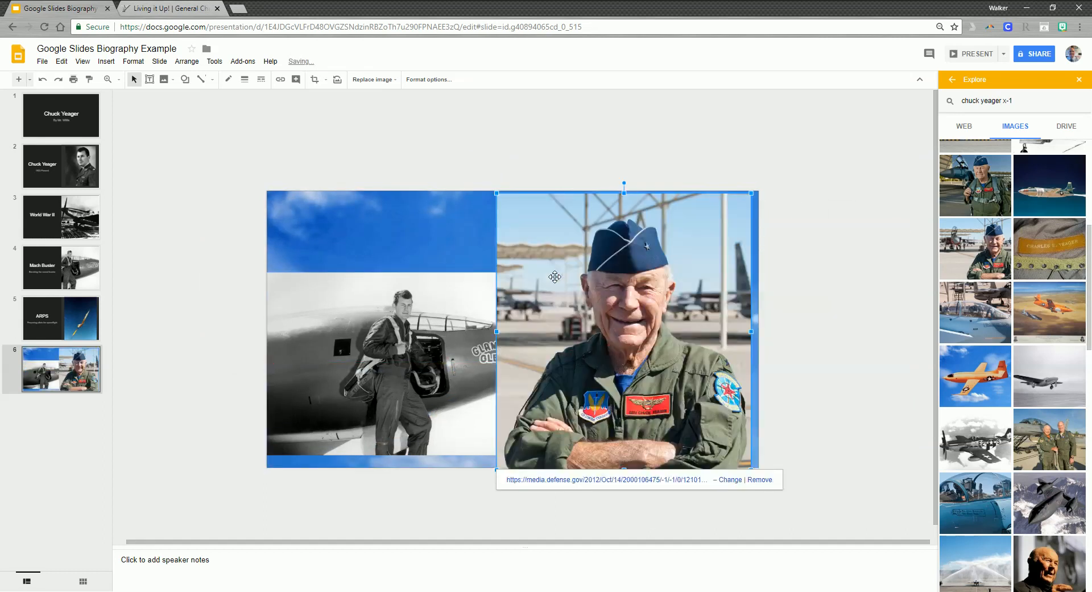
left_click(446, 316)
left_click_drag(446, 317, 446, 317)
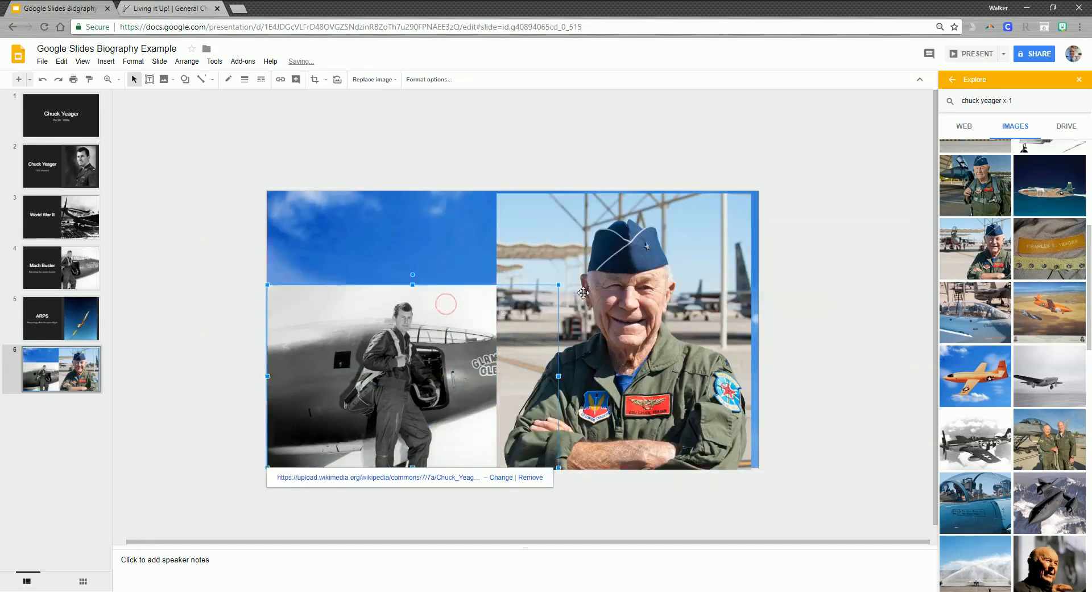
left_click_drag(595, 260, 615, 257)
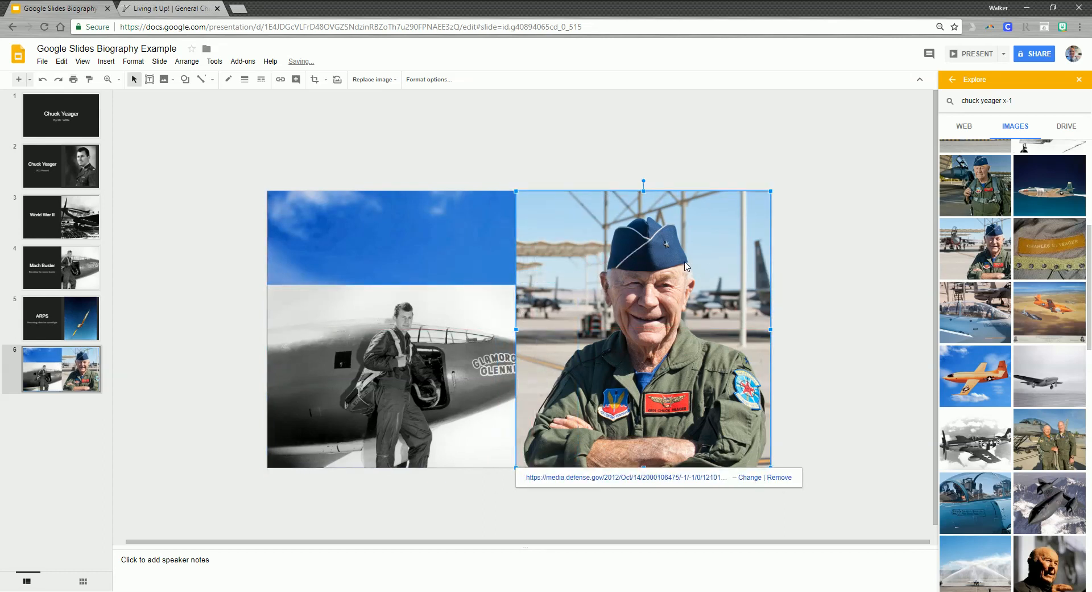
left_click_drag(685, 266, 686, 263)
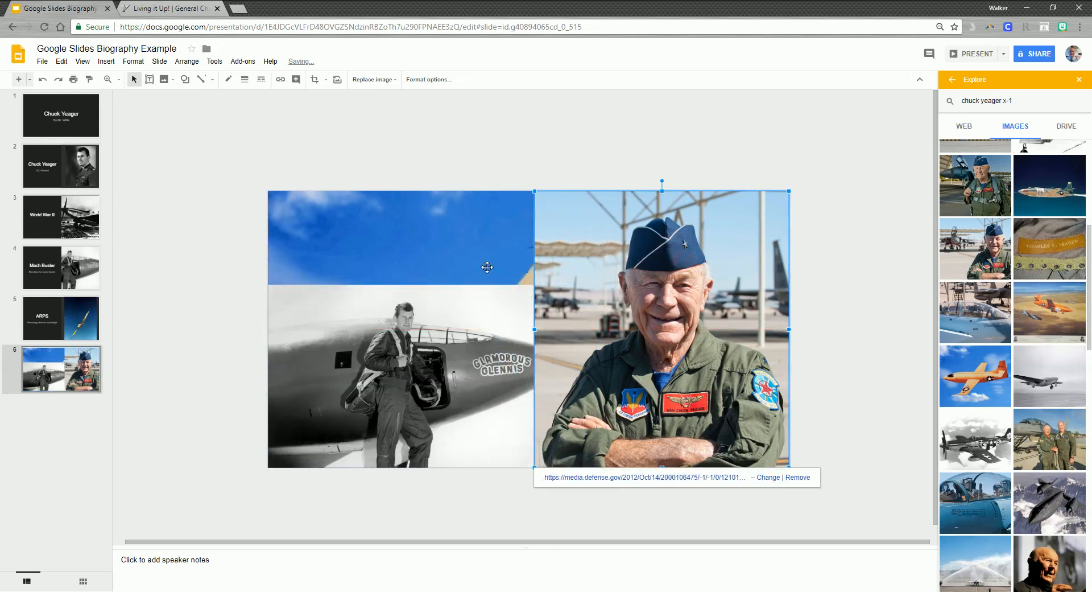
left_click(476, 251)
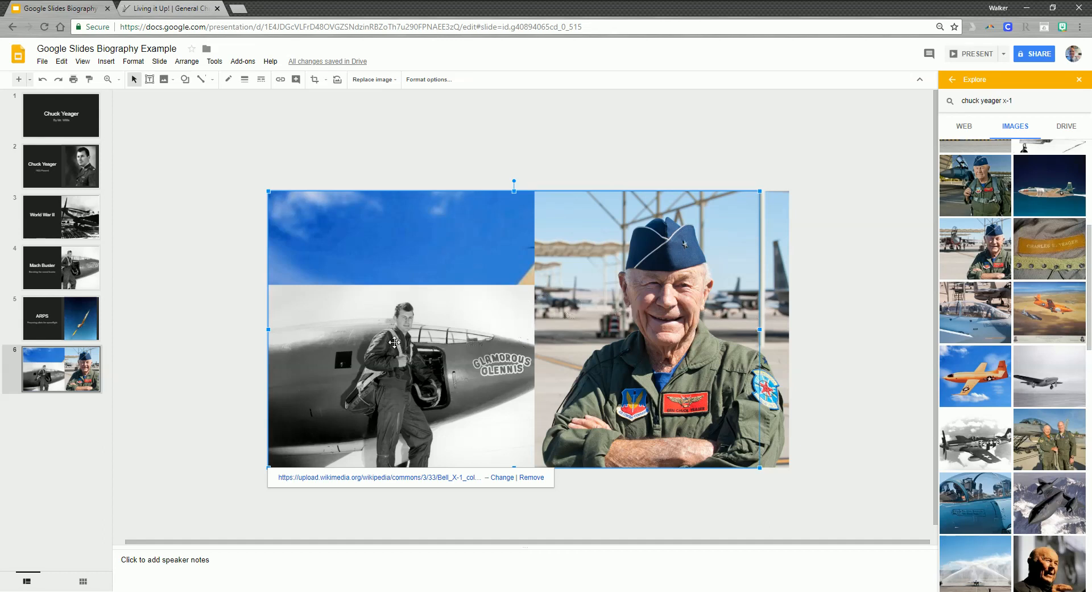
left_click(646, 305)
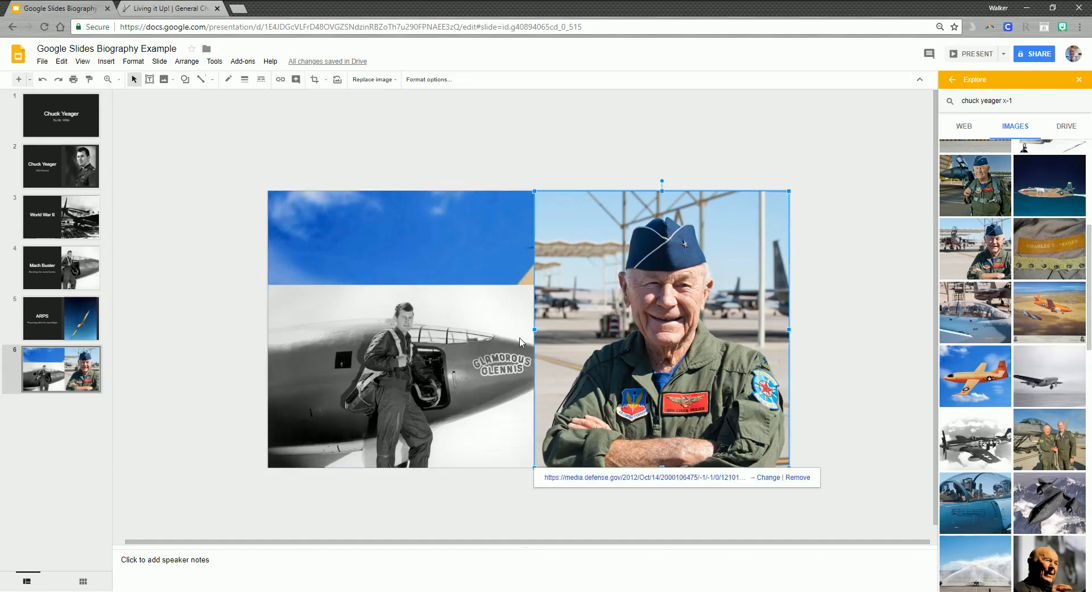
Make the black-and-white pilot photo a little under half transparent and move it up so it overhangs the airplane image's upper-left edge.
left_click(411, 355)
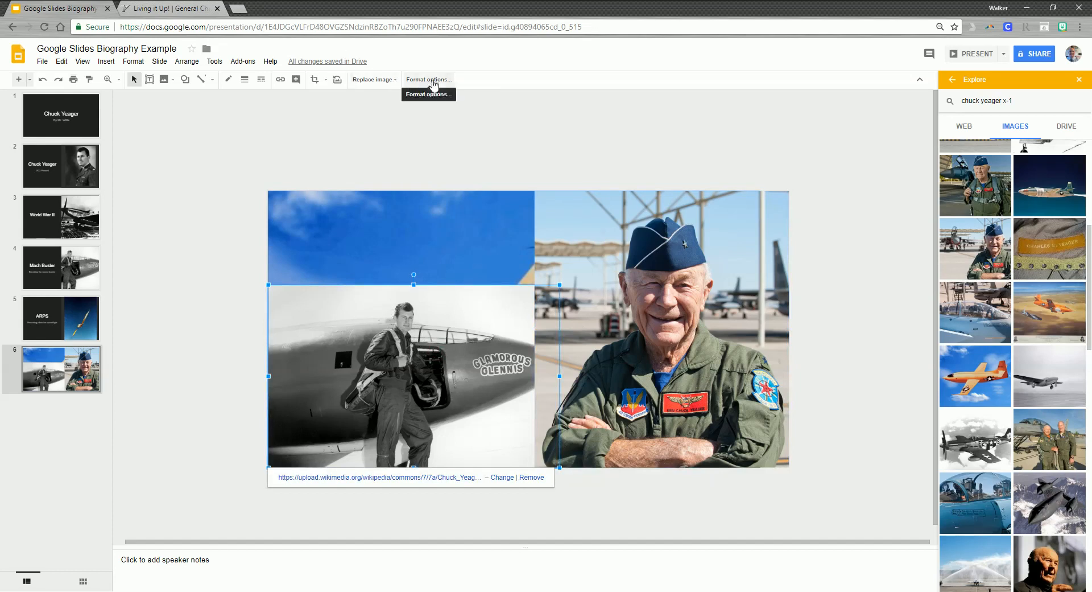
left_click(431, 80)
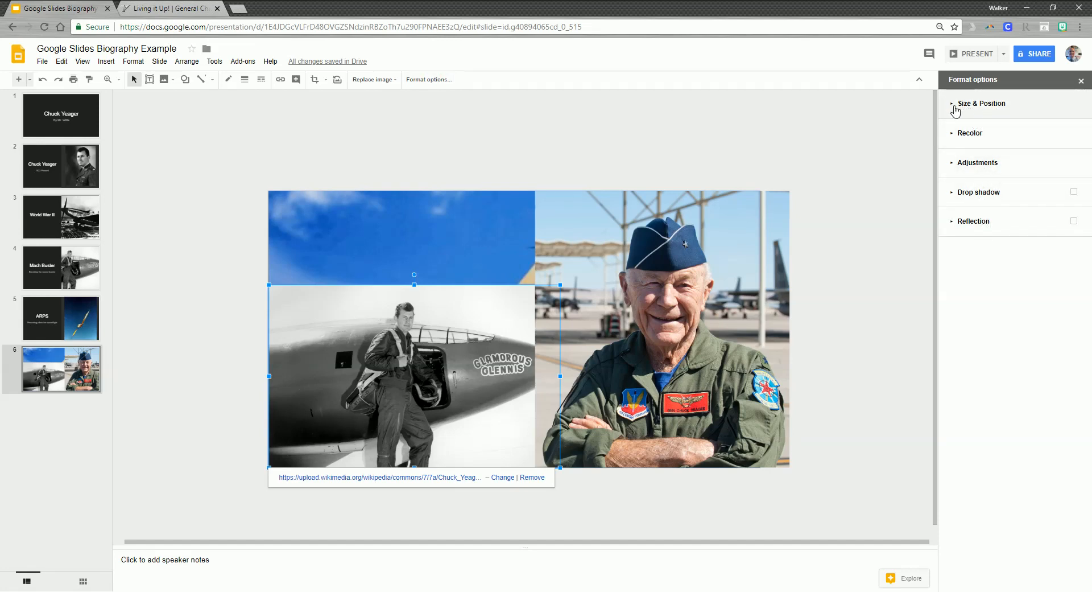
left_click(950, 136)
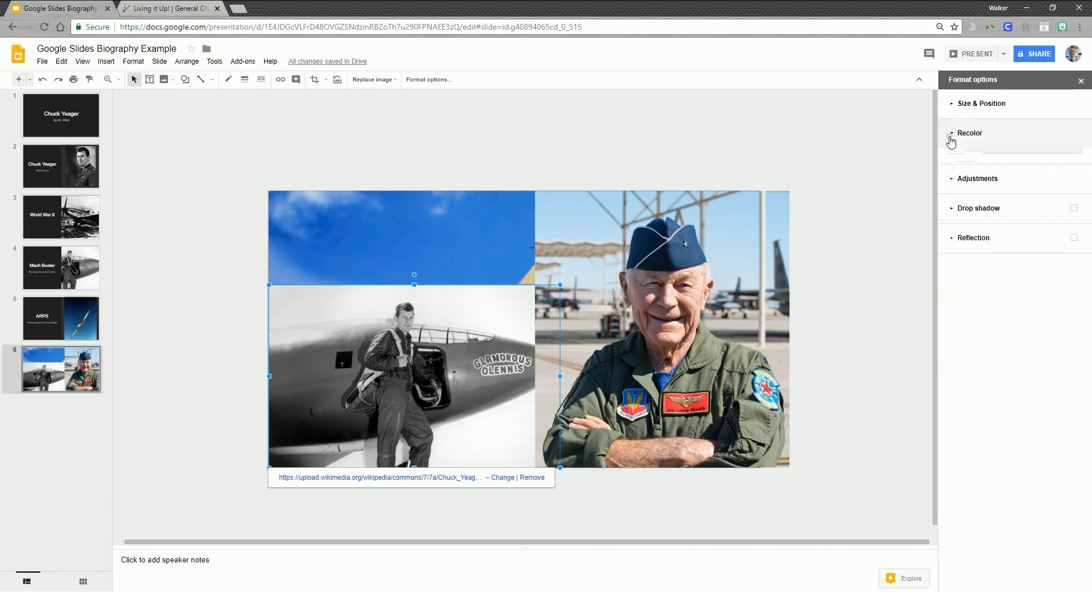
left_click(951, 138)
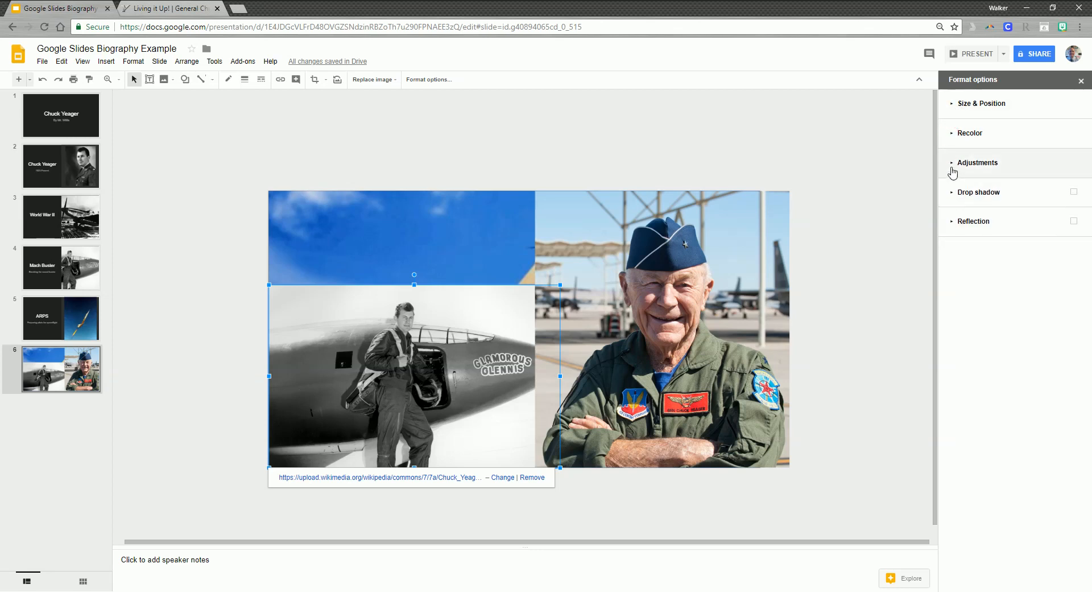
left_click(953, 170)
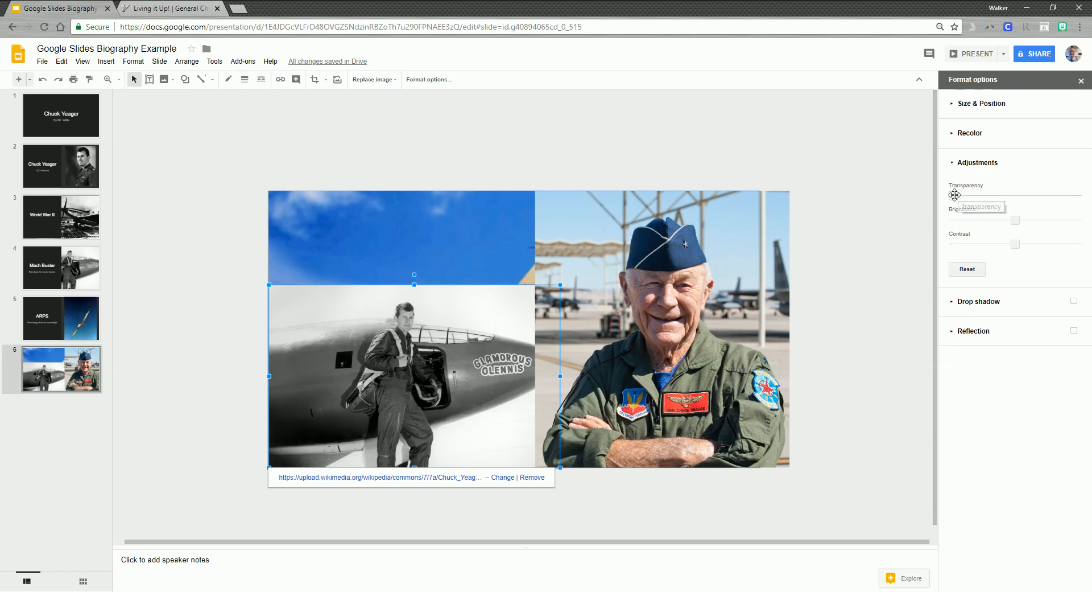
left_click_drag(955, 196, 1009, 197)
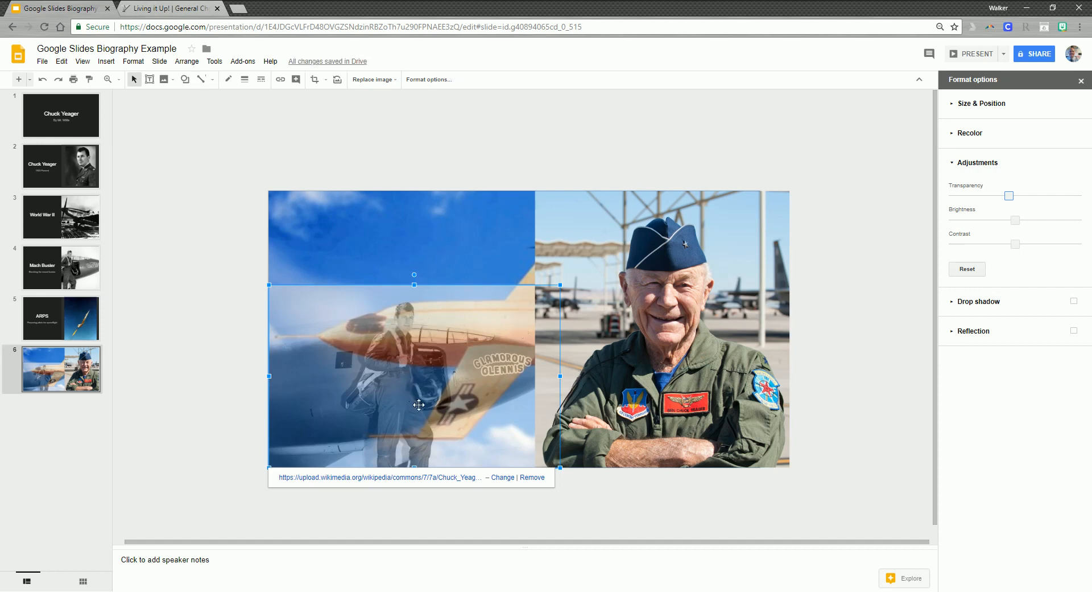
left_click_drag(407, 414, 343, 296)
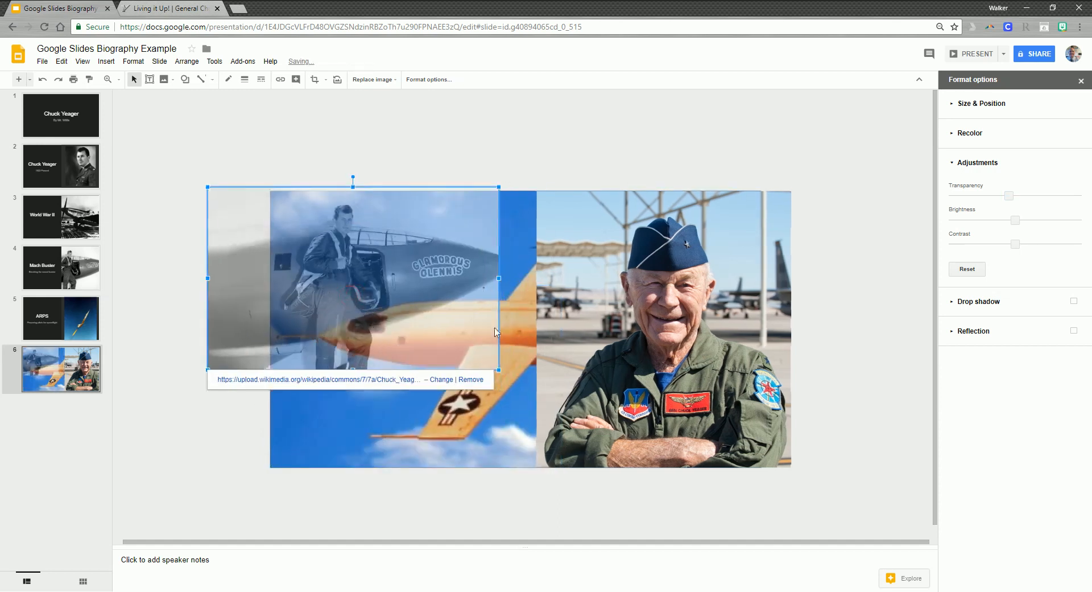
Increase the transparency of the color portrait to a little under half.
left_click(679, 377)
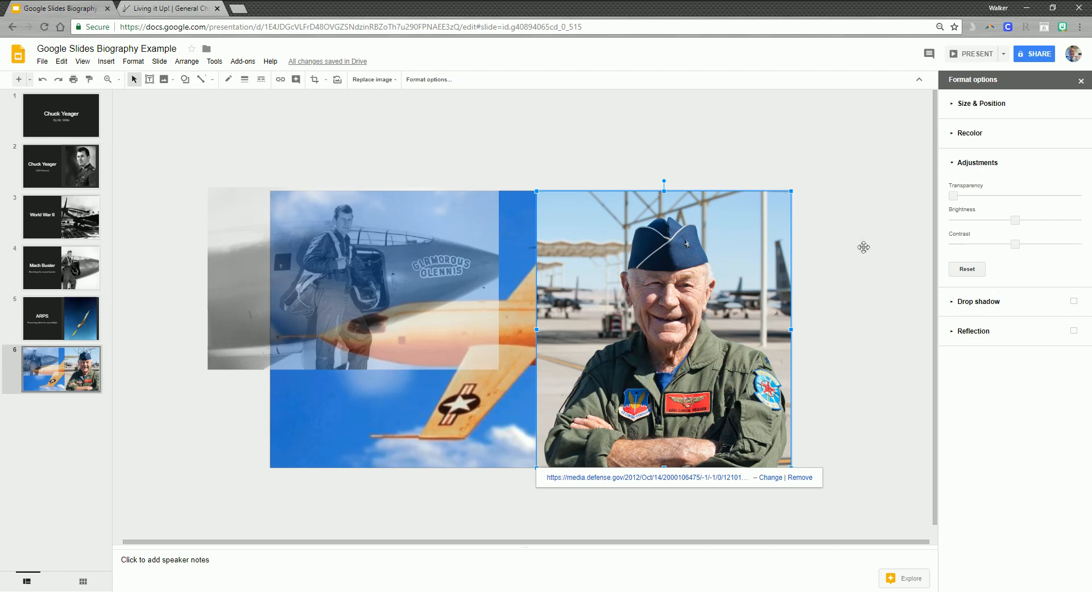
left_click_drag(953, 195, 1001, 193)
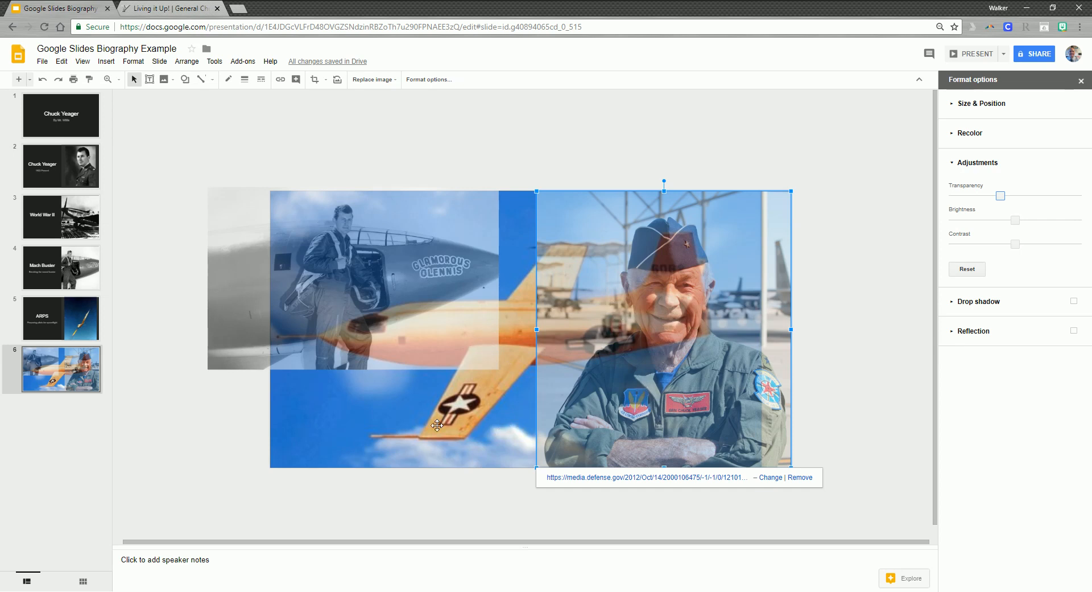
left_click(396, 422)
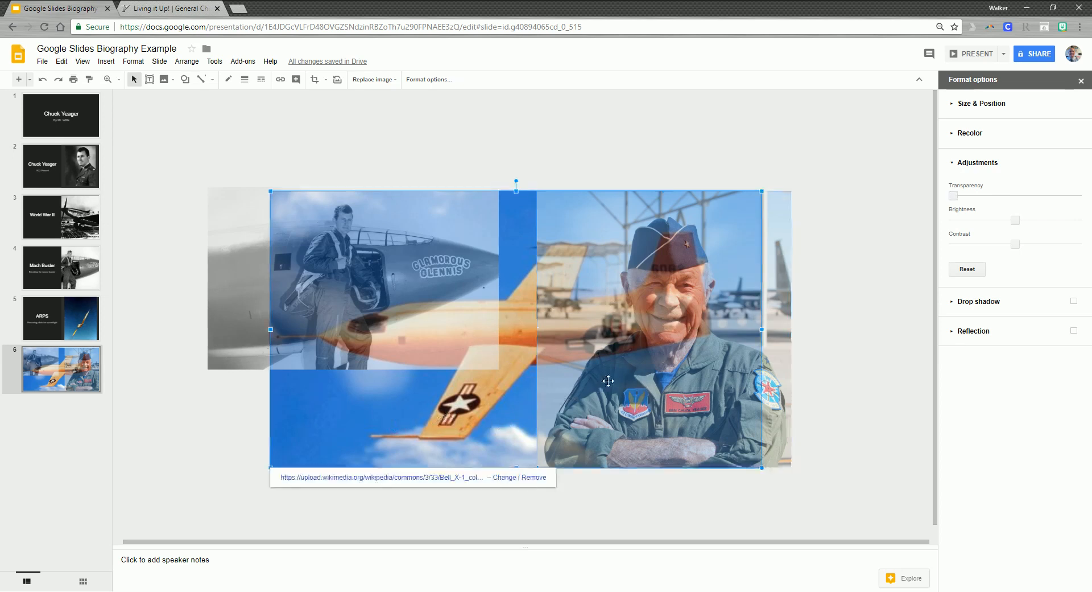
Remove the transparency from both the color portrait and the black-and-white pilot photo.
left_click(642, 342)
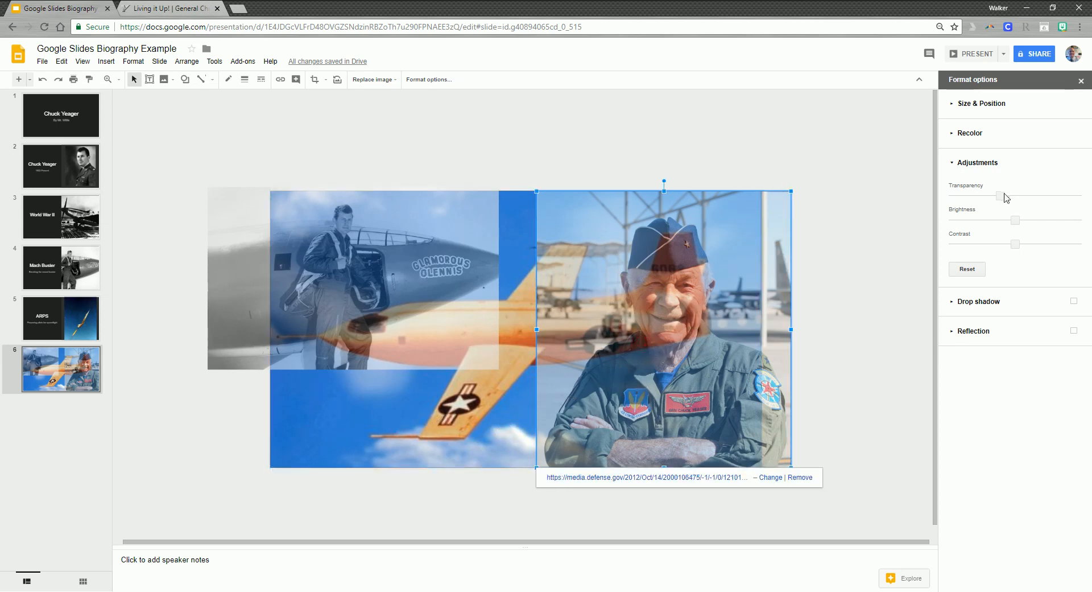
left_click_drag(1006, 198, 954, 196)
left_click(417, 273)
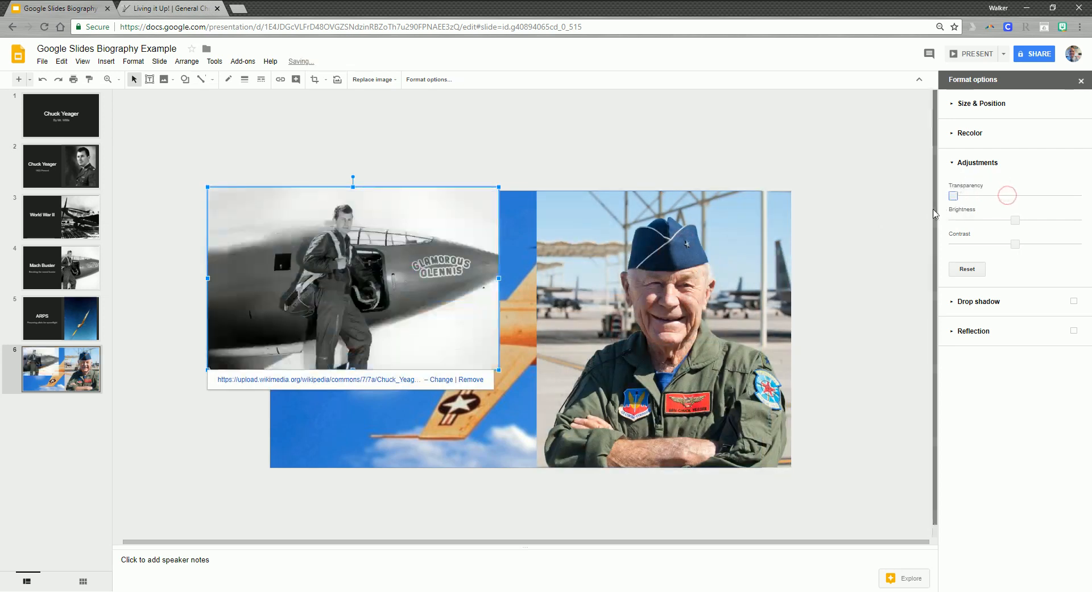
Bring the airplane image to the front and make it a little over one-third transparent.
left_click(438, 439)
right_click(408, 438)
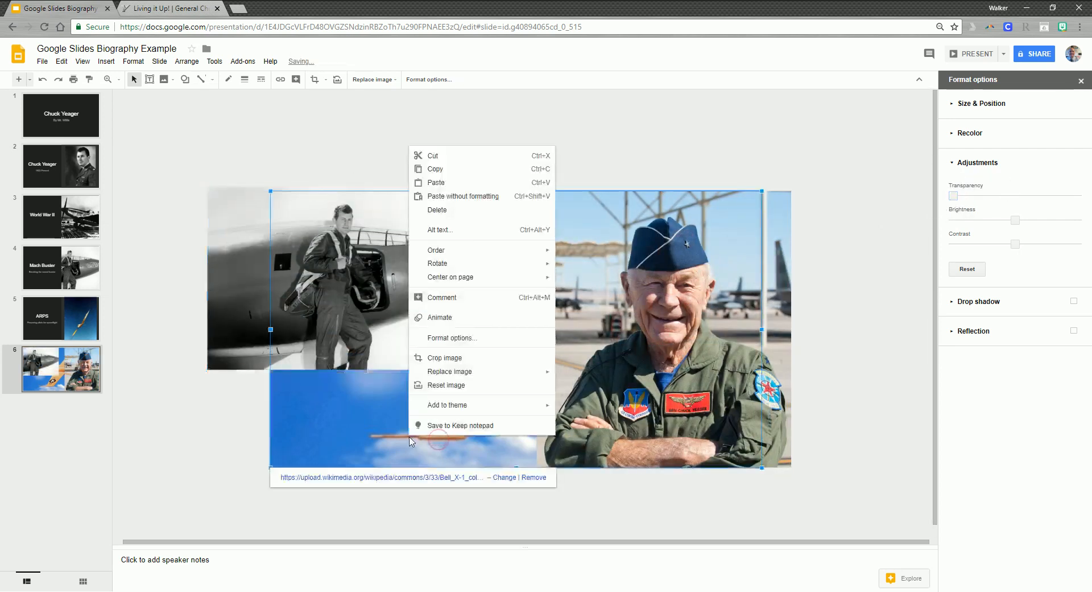
mouse_move(453, 250)
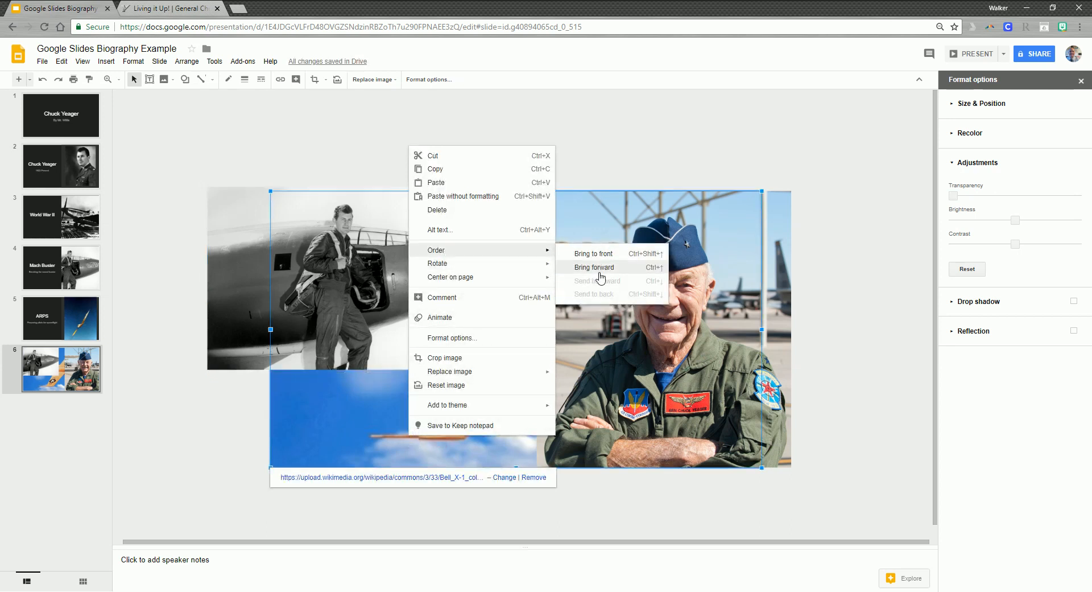
left_click(606, 255)
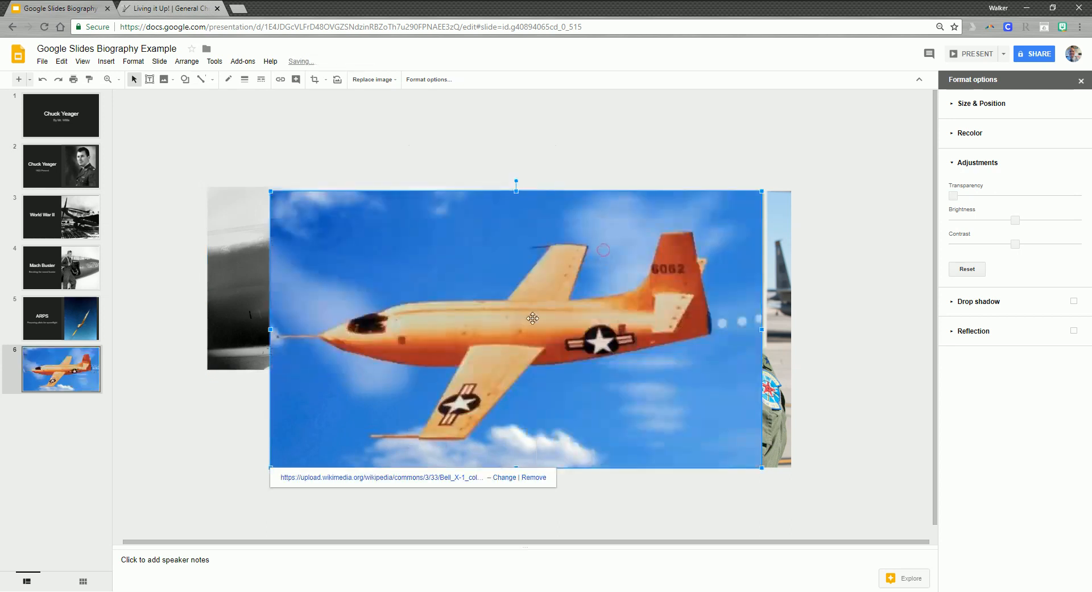
left_click_drag(957, 196, 1001, 199)
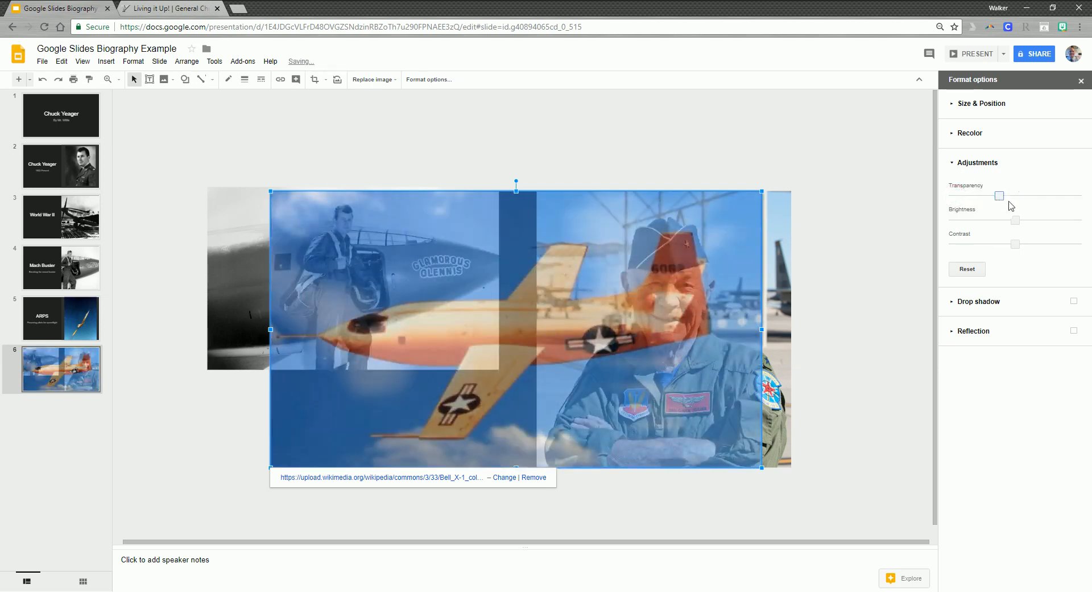
left_click_drag(1005, 195, 1001, 197)
Move the color portrait down so its lower part extends past the airplane image's bottom edge.
left_click(783, 380)
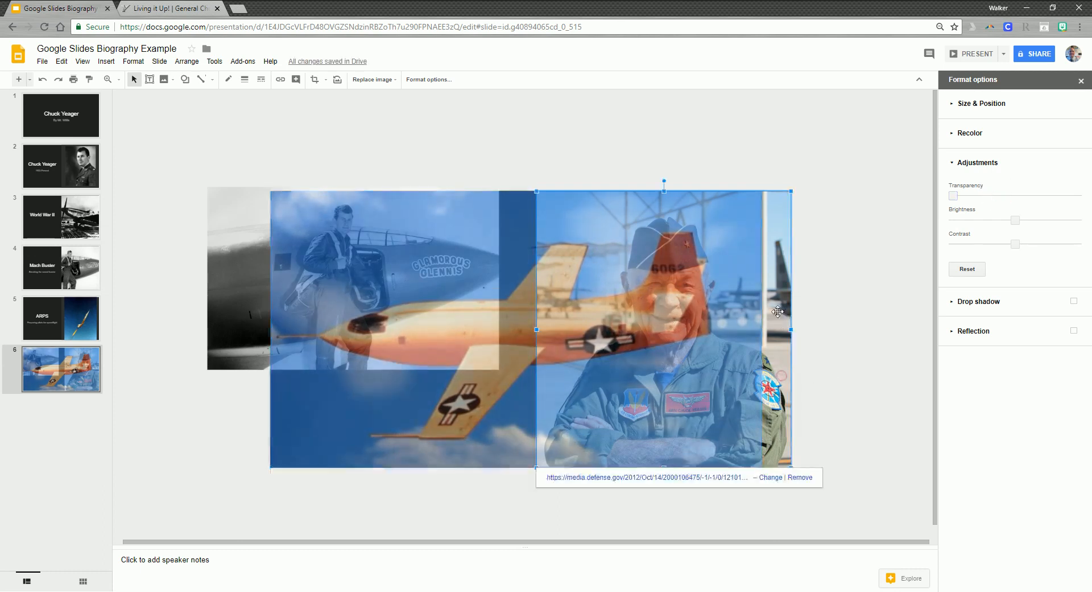
left_click_drag(779, 296, 783, 383)
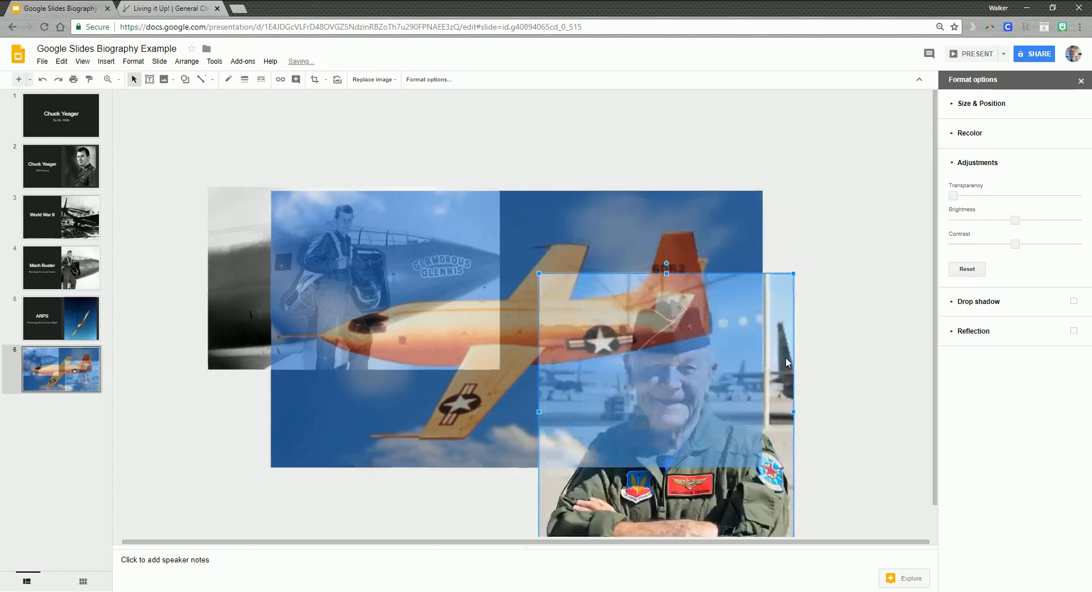
key("Down")
key("Down")
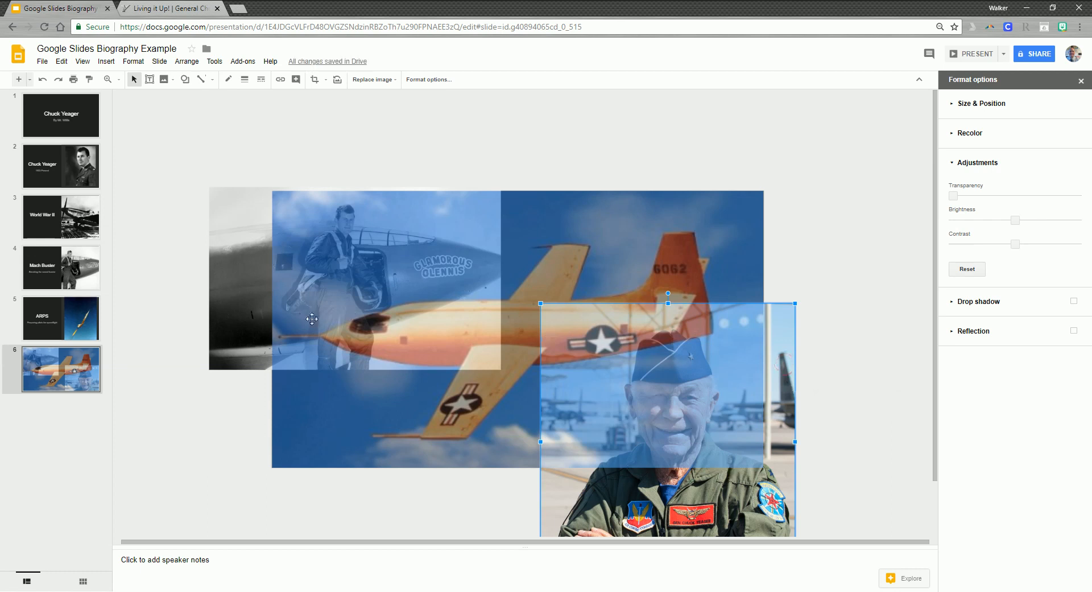
Mask the black-and-white pilot photo with an oval shape.
left_click(416, 246)
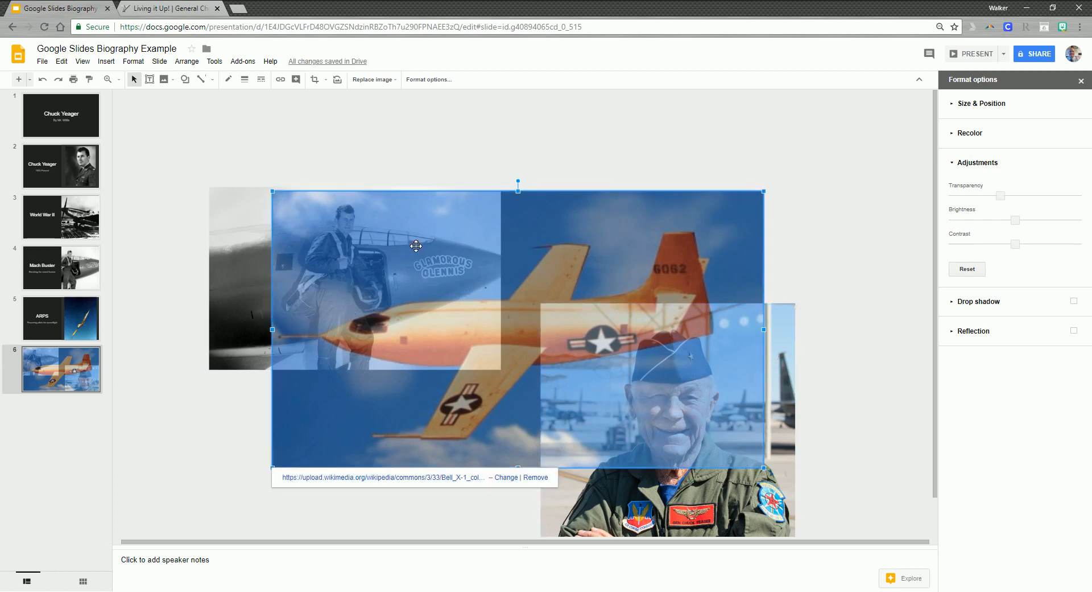
left_click(239, 275)
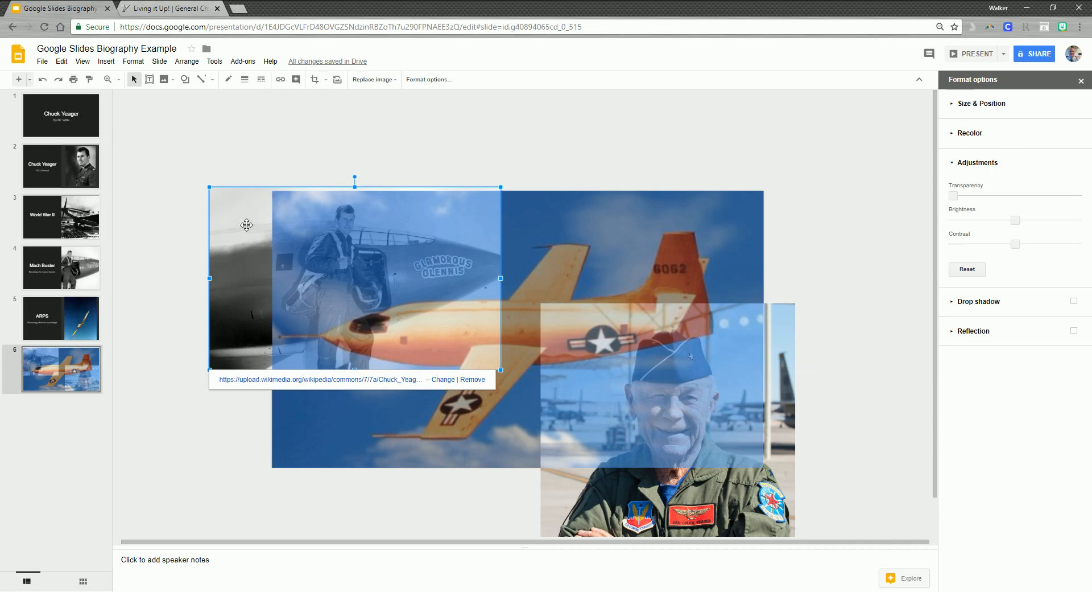
left_click(326, 81)
left_click(242, 252)
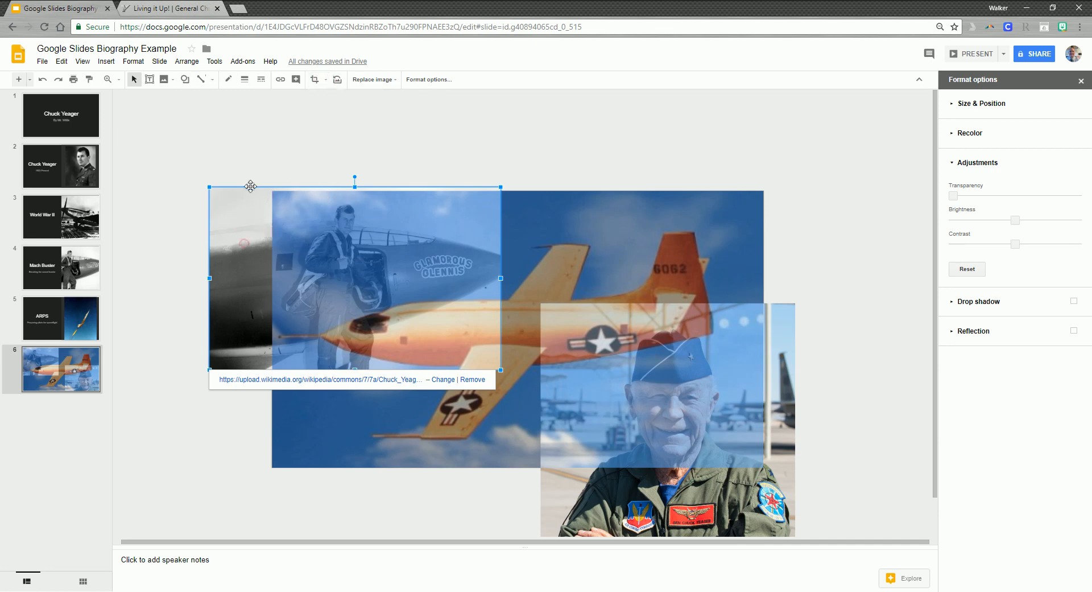
left_click(326, 80)
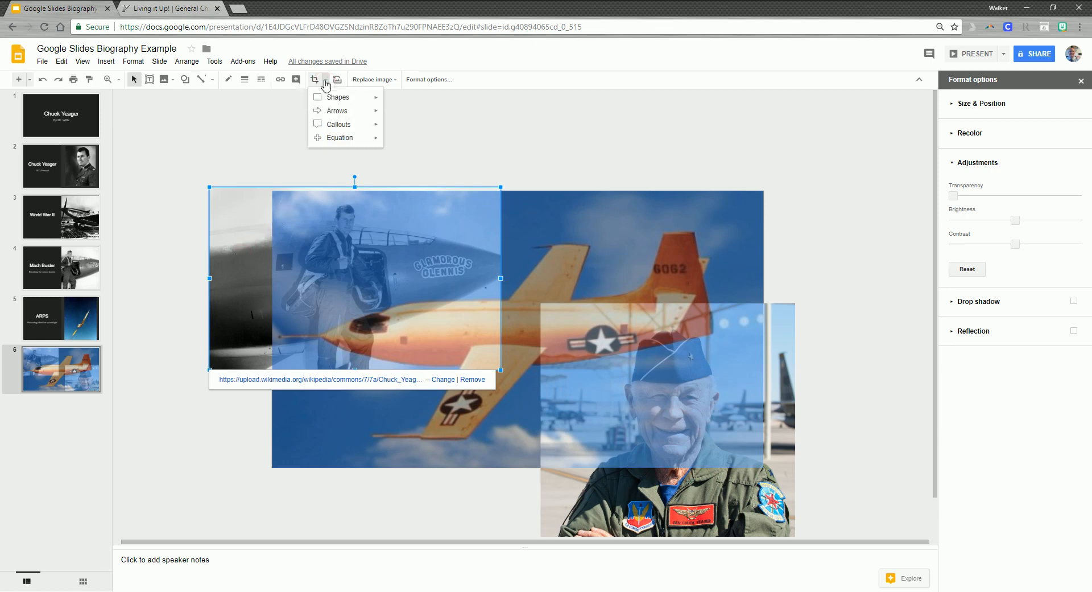
mouse_move(373, 99)
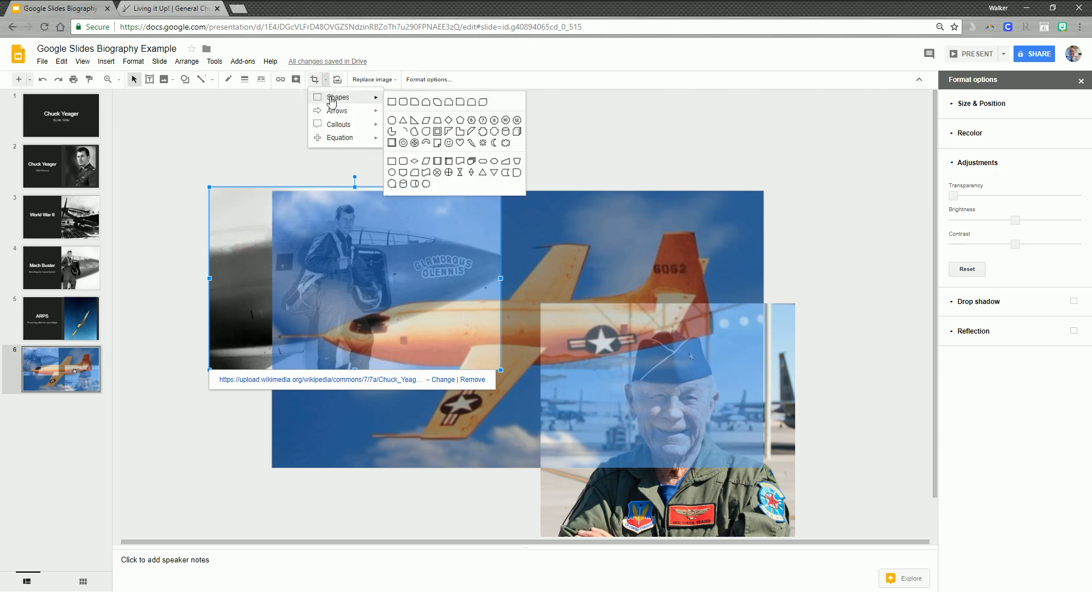
left_click(394, 122)
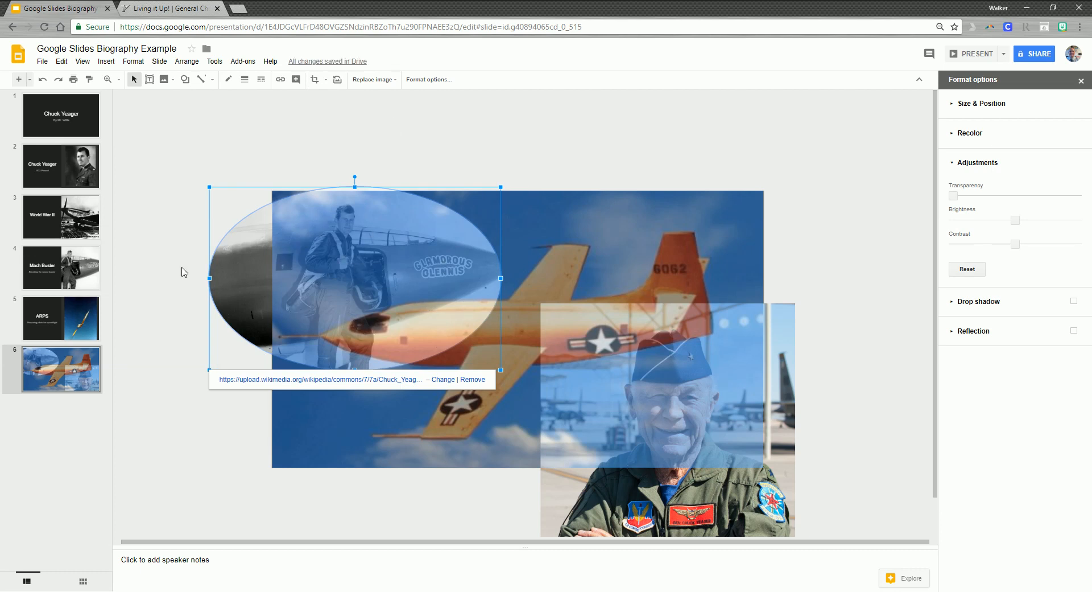
left_click(582, 155)
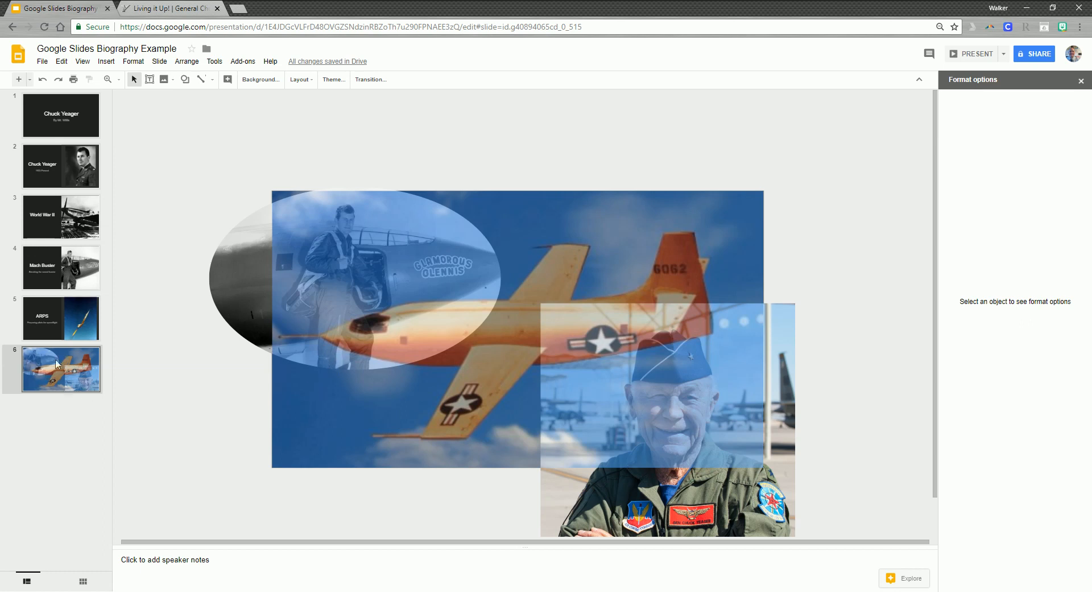
Mask the color portrait with an oval shape.
left_click(781, 497)
left_click(325, 80)
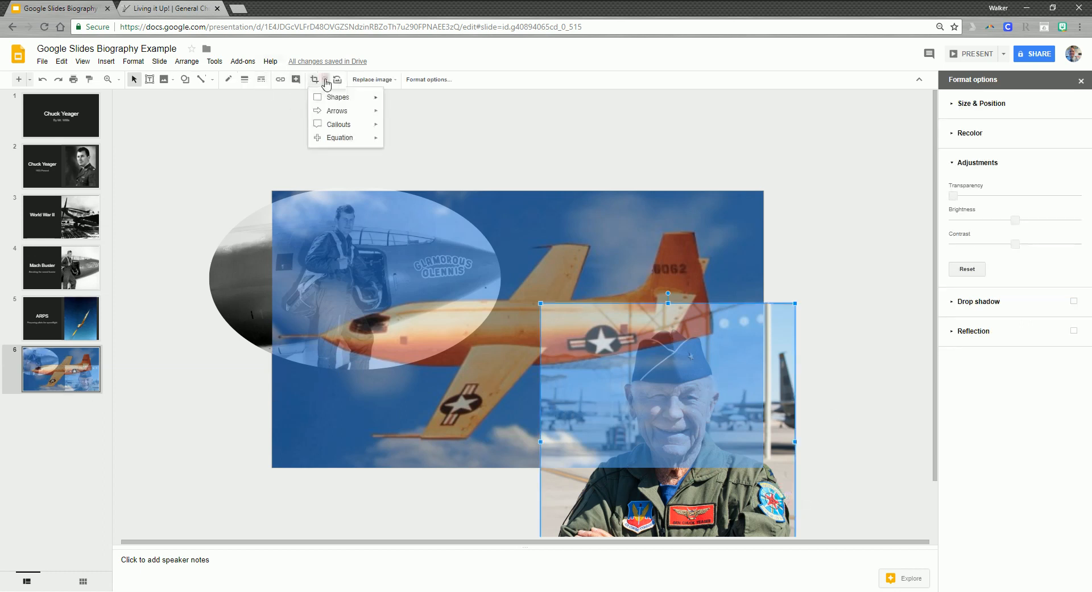
mouse_move(337, 97)
left_click(391, 119)
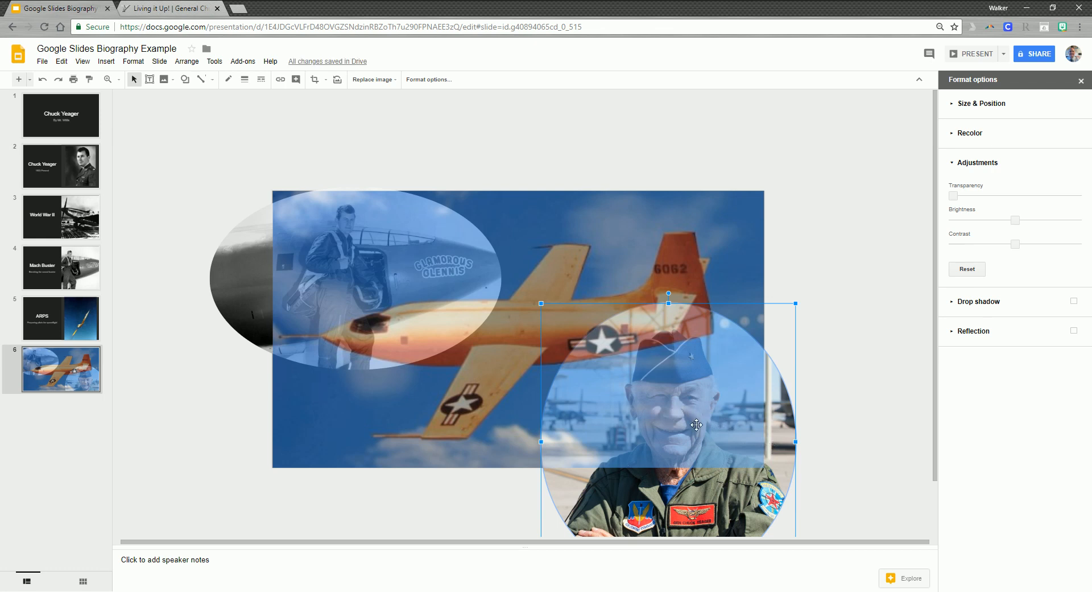
Crop the color portrait's oval mask narrower by trimming its left and right sides closer to the man.
double_click(696, 425)
left_click(778, 445)
double_click(779, 445)
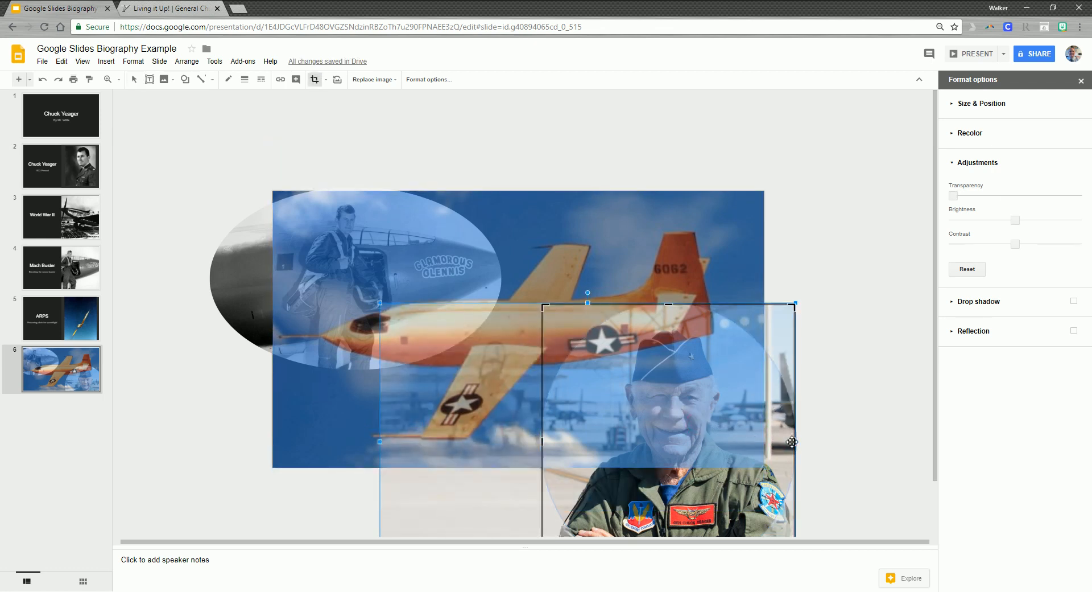
left_click_drag(787, 443, 772, 443)
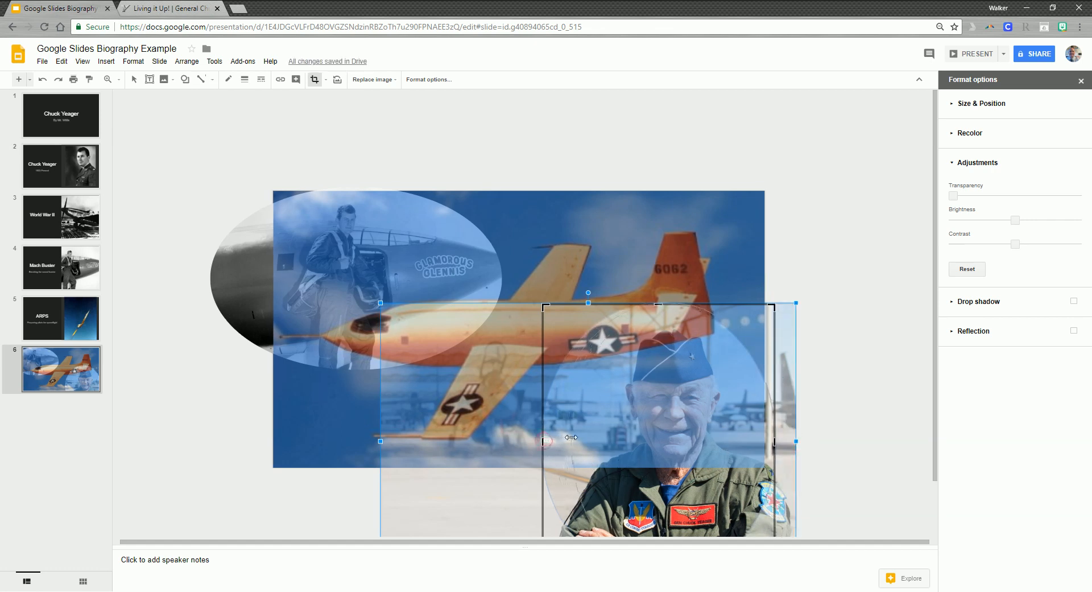
left_click_drag(571, 437, 572, 438)
key("Escape")
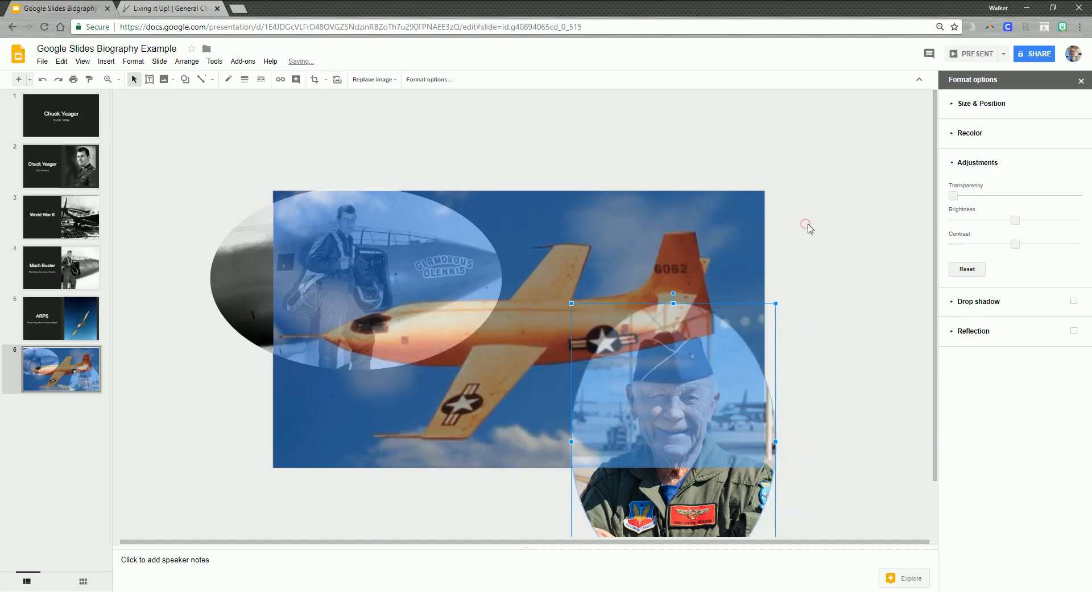
left_click(803, 226)
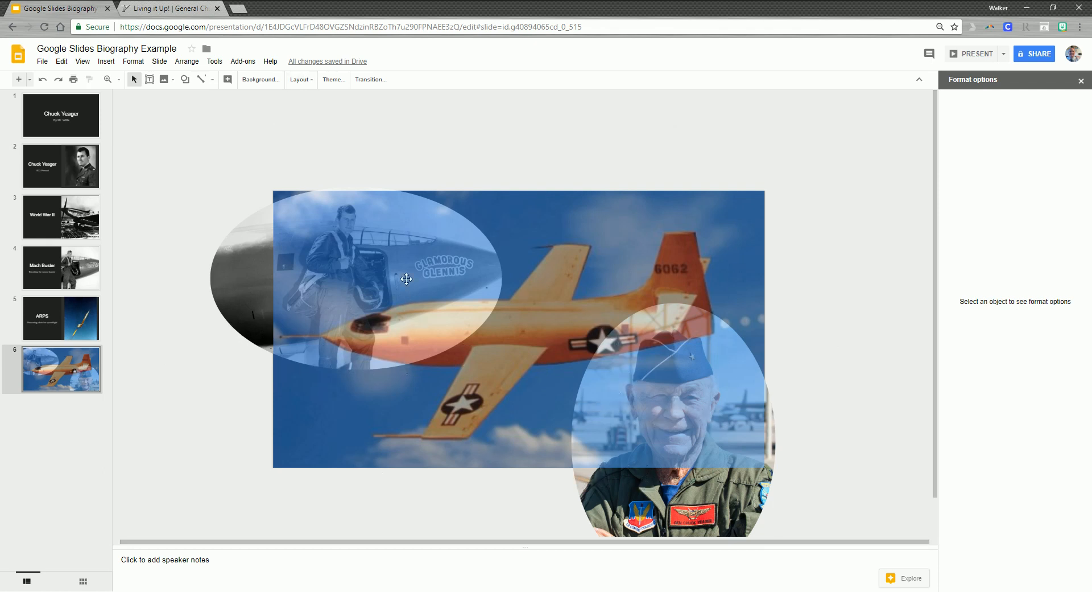
Present the collage slide full screen to check how the layered images look.
left_click(968, 59)
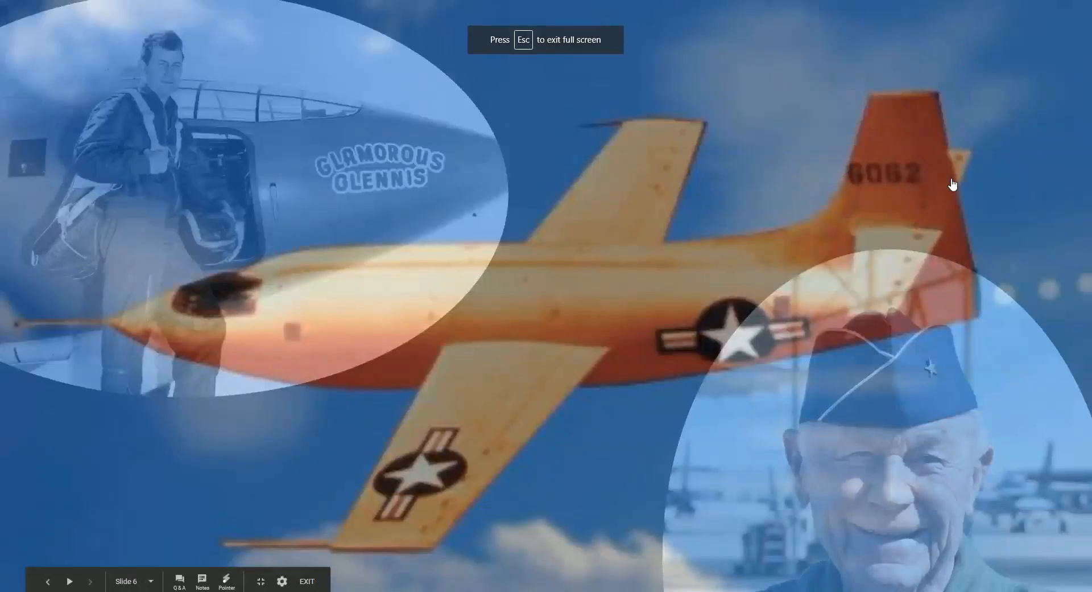